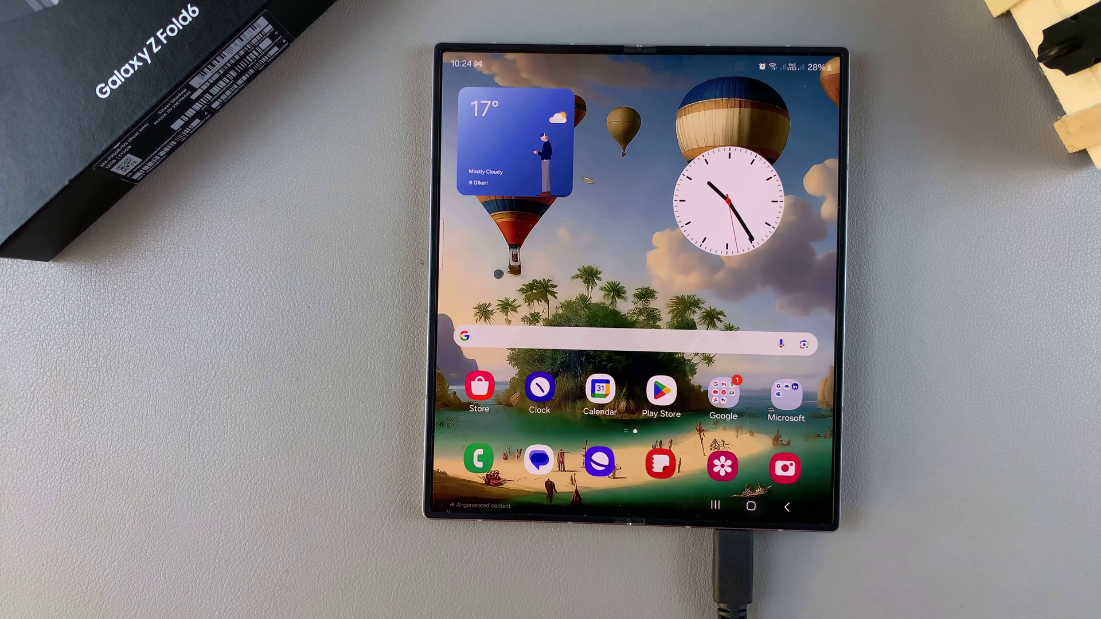
Launch Voice Recorder from the Samsung folder in the app drawer
{"action": "left_click_drag", "start_coordinate": [713, 430], "coordinate": [713, 258]}
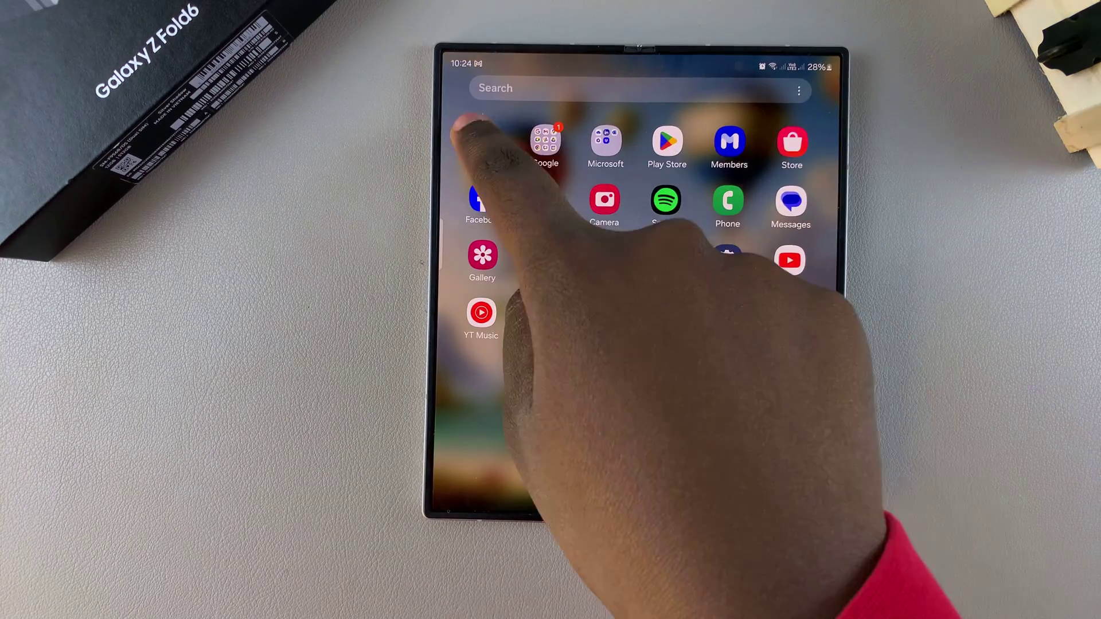
{"action": "left_click", "coordinate": [468, 133]}
{"action": "left_click", "coordinate": [539, 226]}
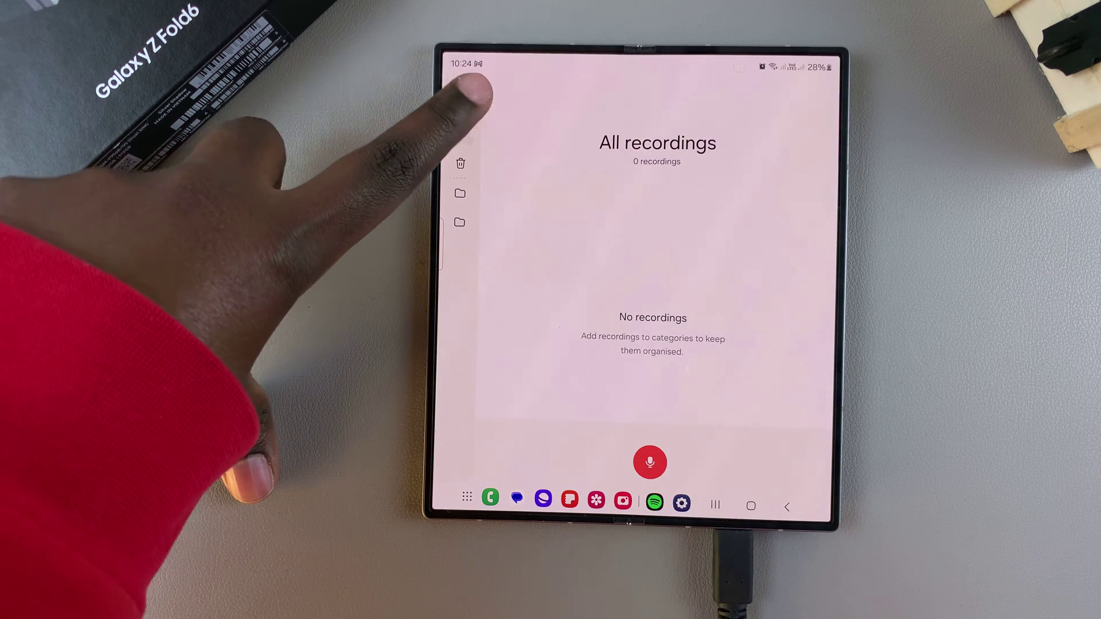
Show the Recycle bin from the Voice Recorder sidebar
{"action": "left_click", "coordinate": [463, 95]}
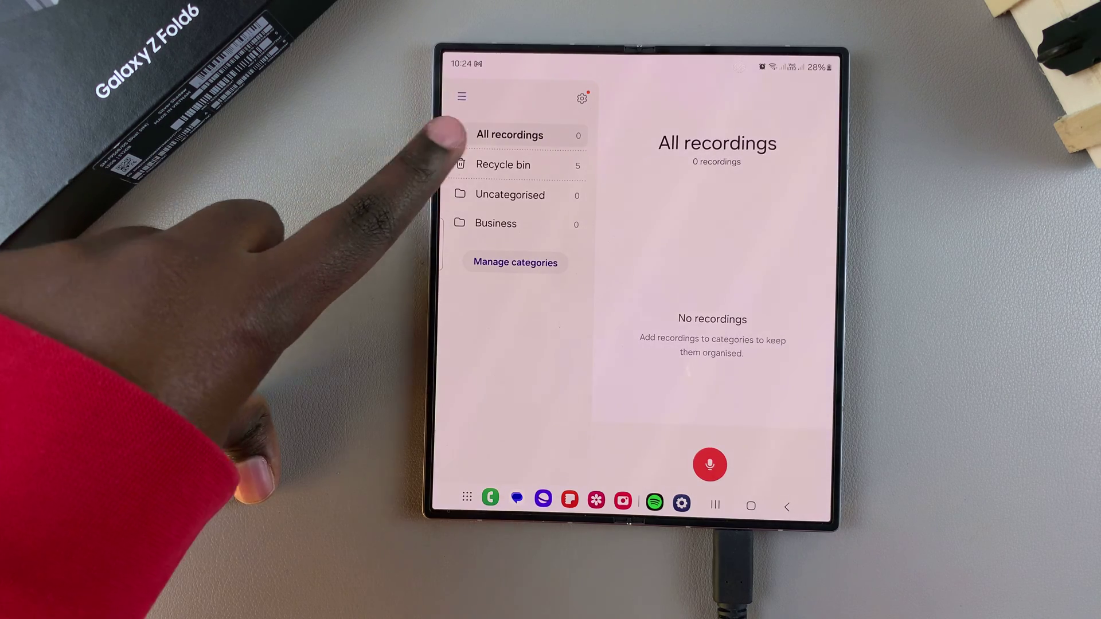
{"action": "left_click", "coordinate": [502, 164]}
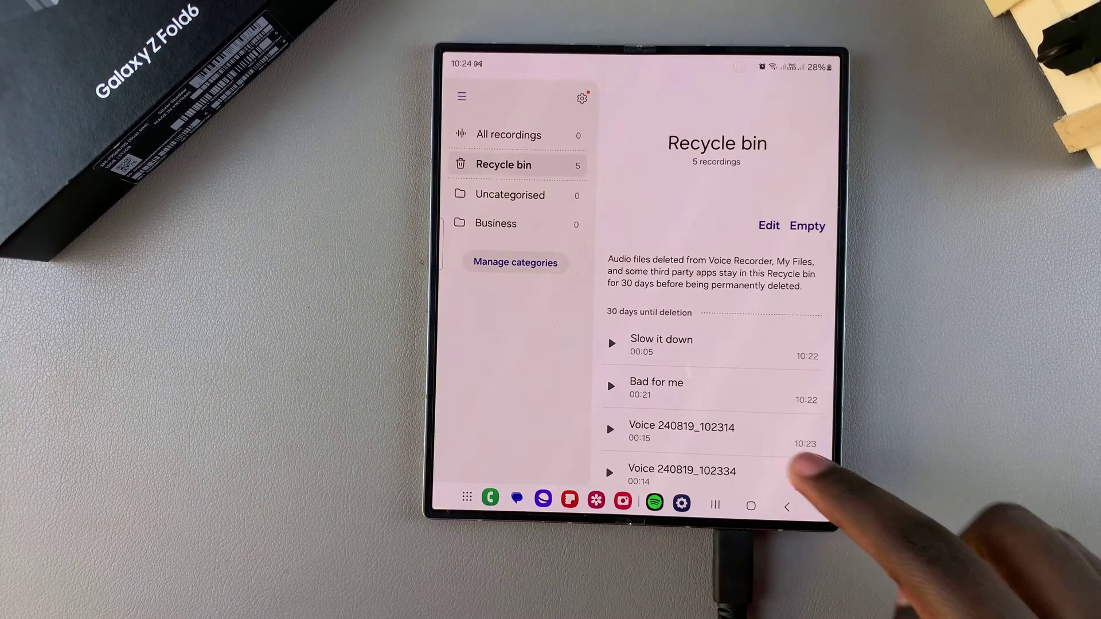
{"action": "scroll", "coordinate": [774, 404], "scroll_direction": "down", "scroll_amount": 3}
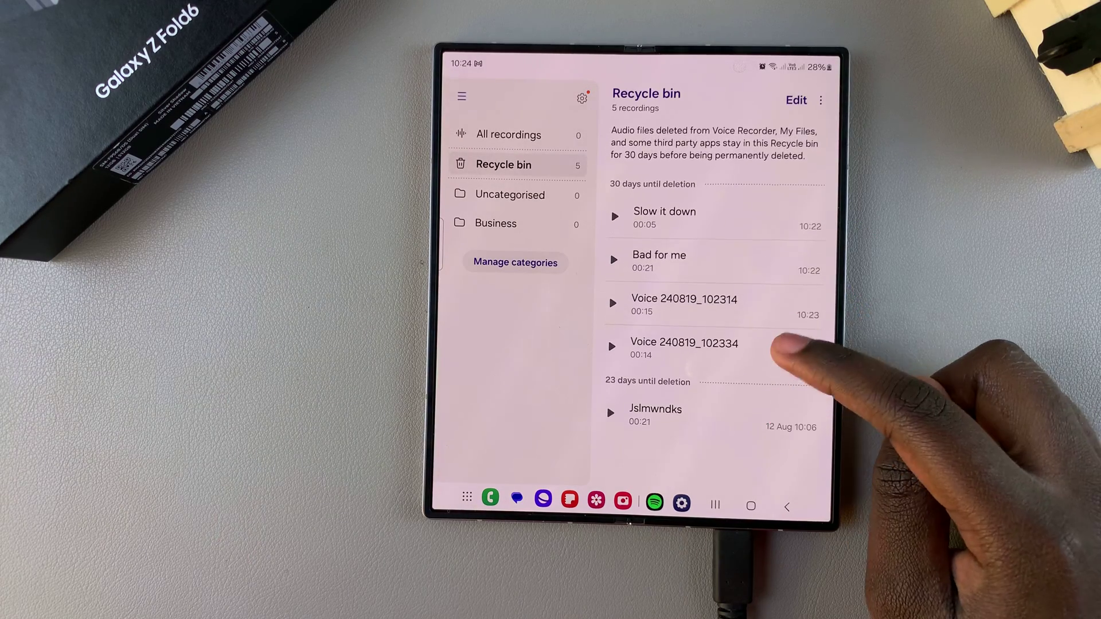
{"action": "scroll", "coordinate": [805, 404], "scroll_direction": "up", "scroll_amount": 3}
{"action": "scroll", "coordinate": [804, 404], "scroll_direction": "down", "scroll_amount": 3}
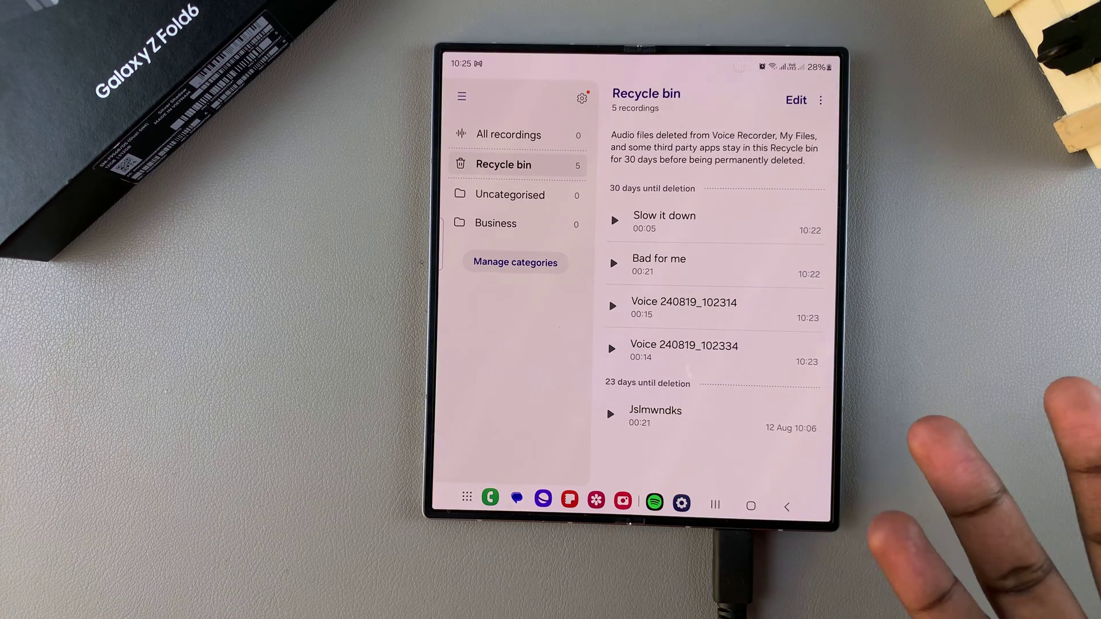
Restore 'Slow it down' and 'Bad for me', then check them under All recordings
{"action": "left_click", "coordinate": [796, 99]}
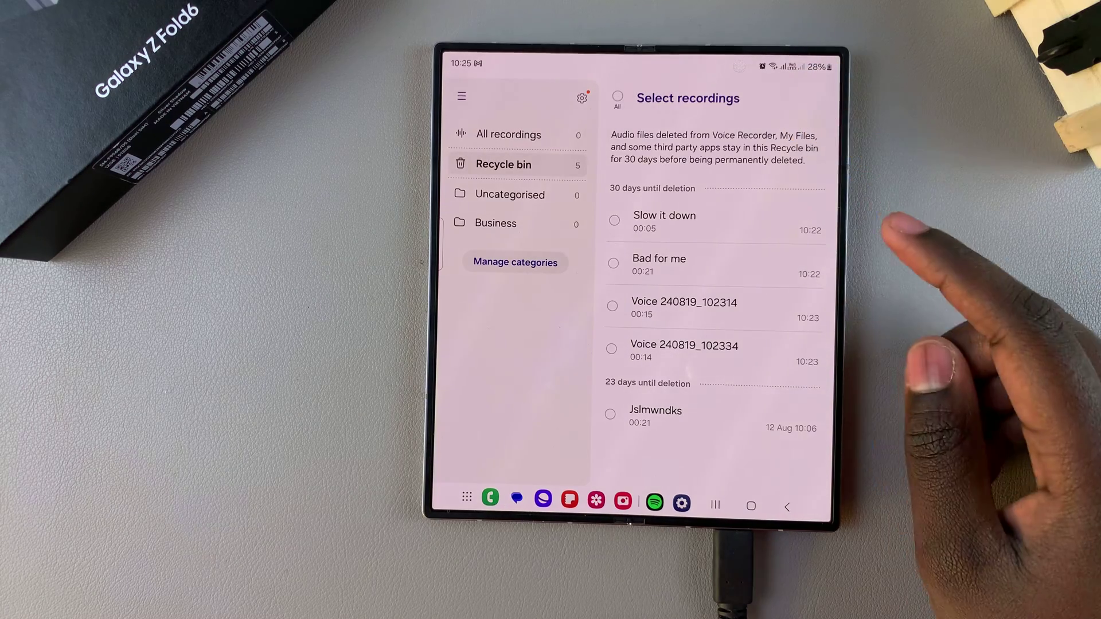
{"action": "left_click", "coordinate": [799, 222]}
{"action": "left_click", "coordinate": [796, 265]}
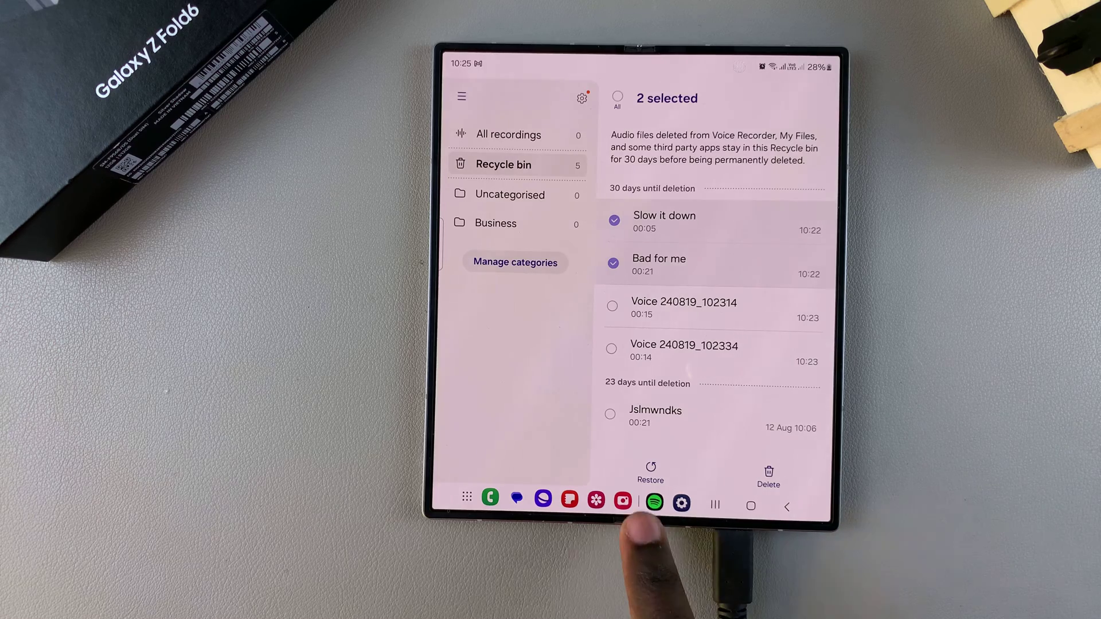
{"action": "left_click", "coordinate": [650, 472]}
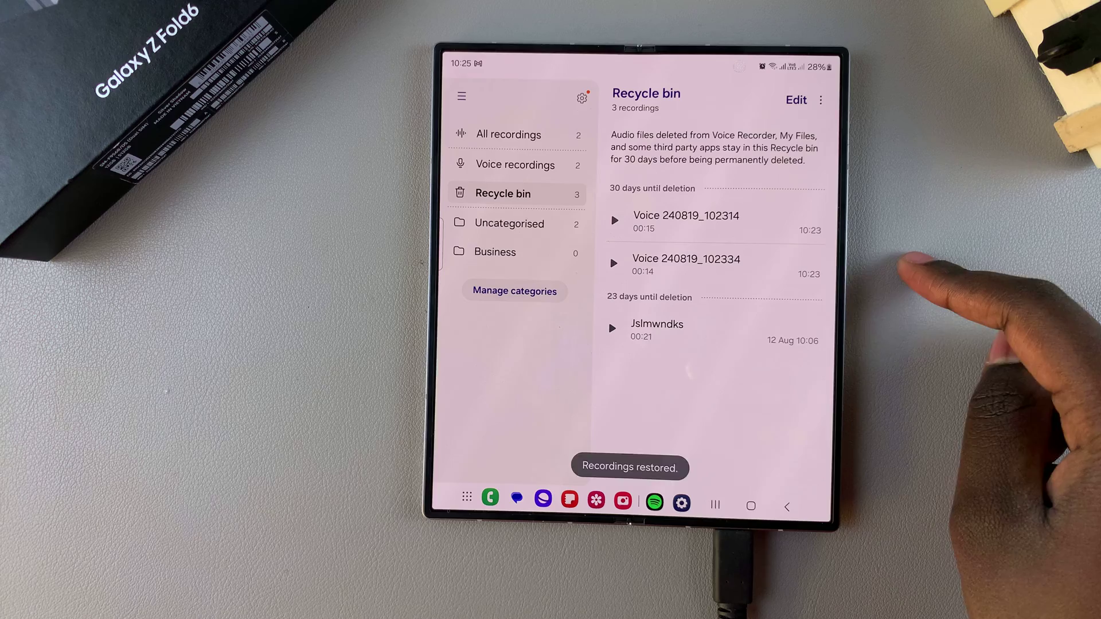
{"action": "left_click", "coordinate": [514, 133]}
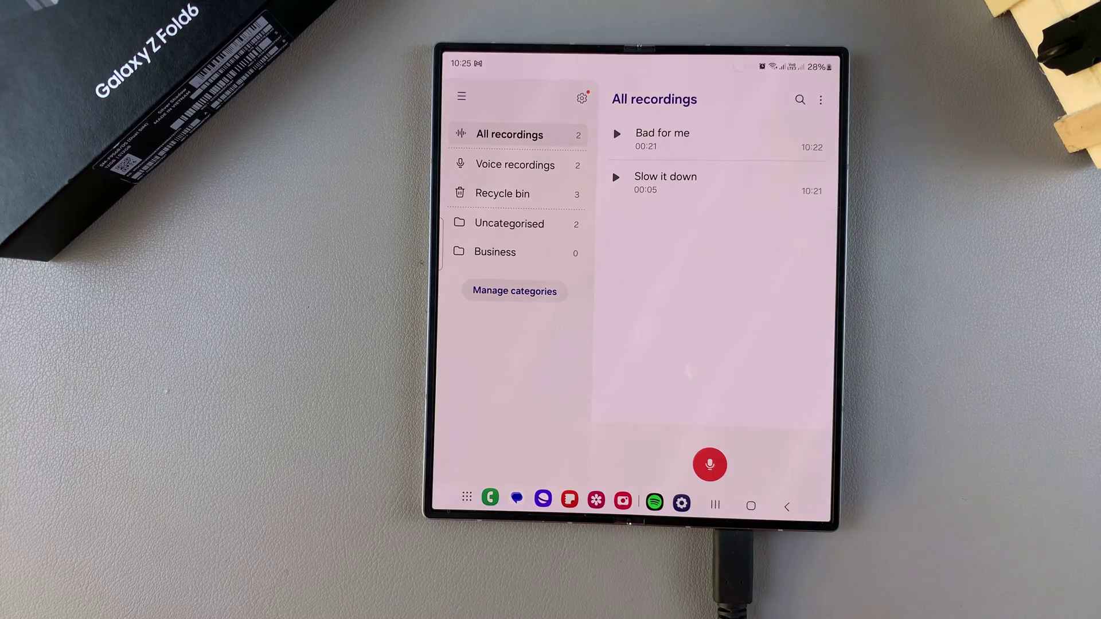
Close Voice Recorder from Recents, returning to the home screen
{"action": "left_click", "coordinate": [717, 505]}
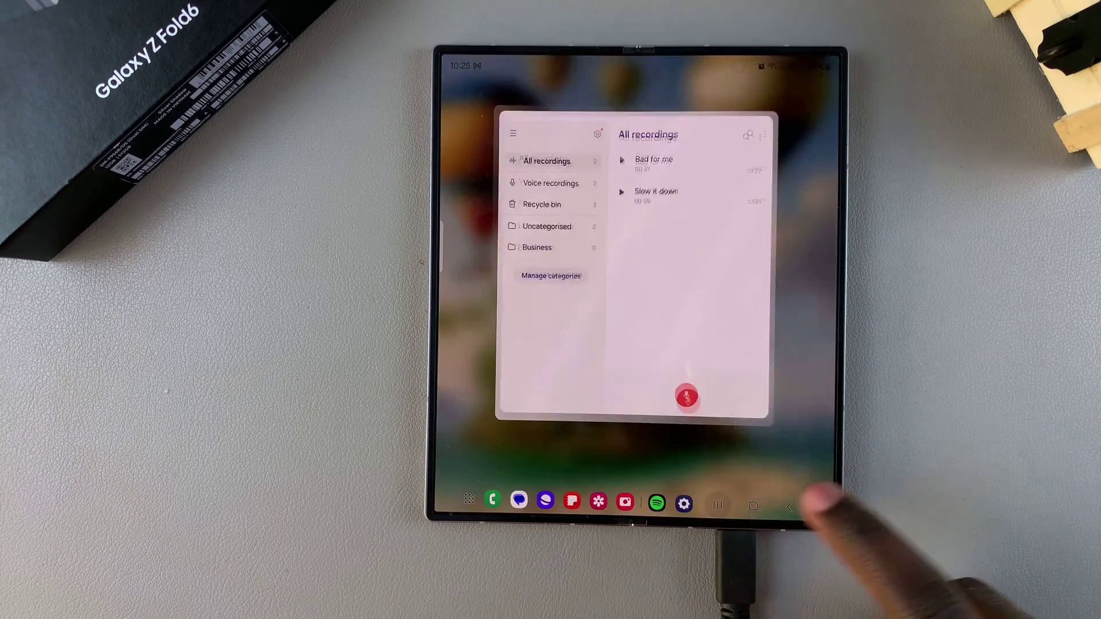
{"action": "left_click_drag", "start_coordinate": [658, 379], "coordinate": [658, 112]}
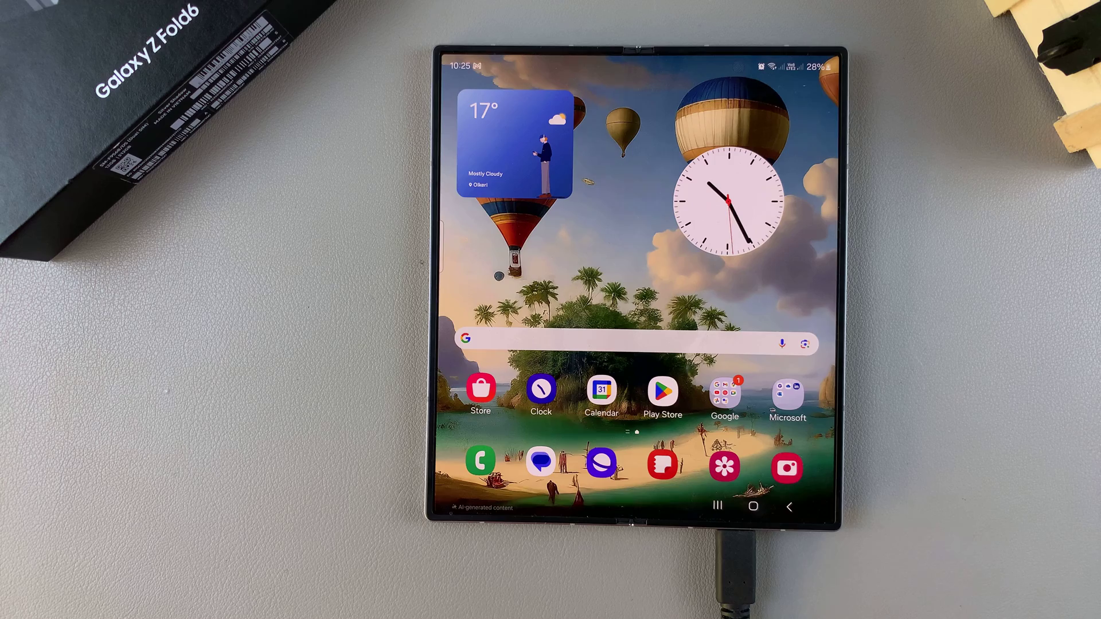